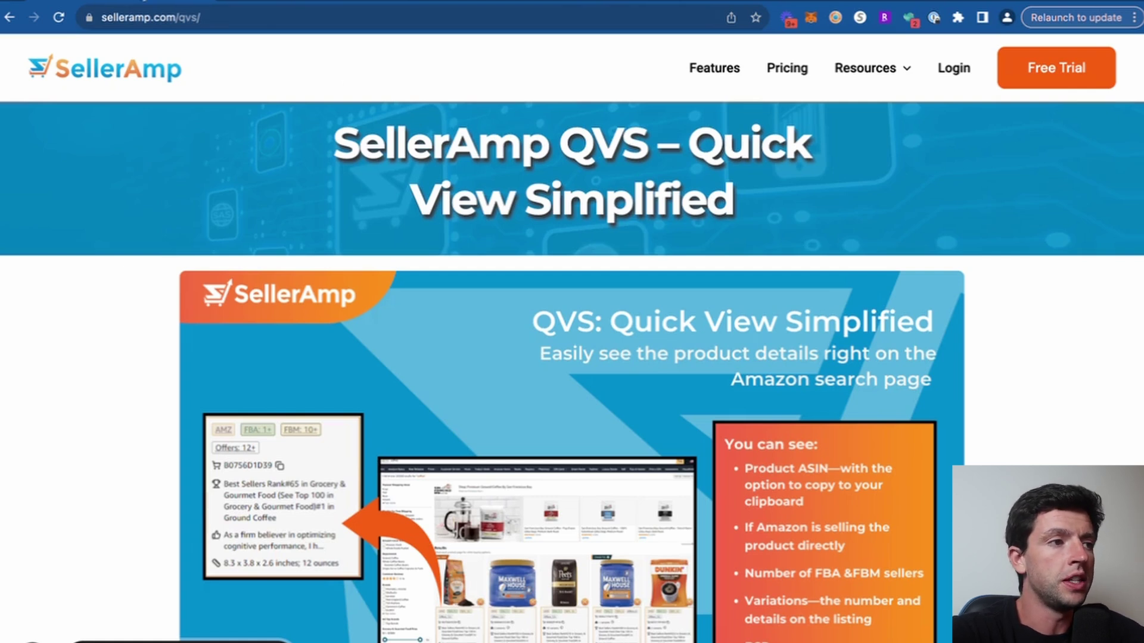
# Scroll the QVS page down to the feature graphic listing ASIN, FBA/FBM counts, variations, BSR and first review
pyautogui.scroll(5, 674, 123)
pyautogui.scroll(-5, 675, 123)
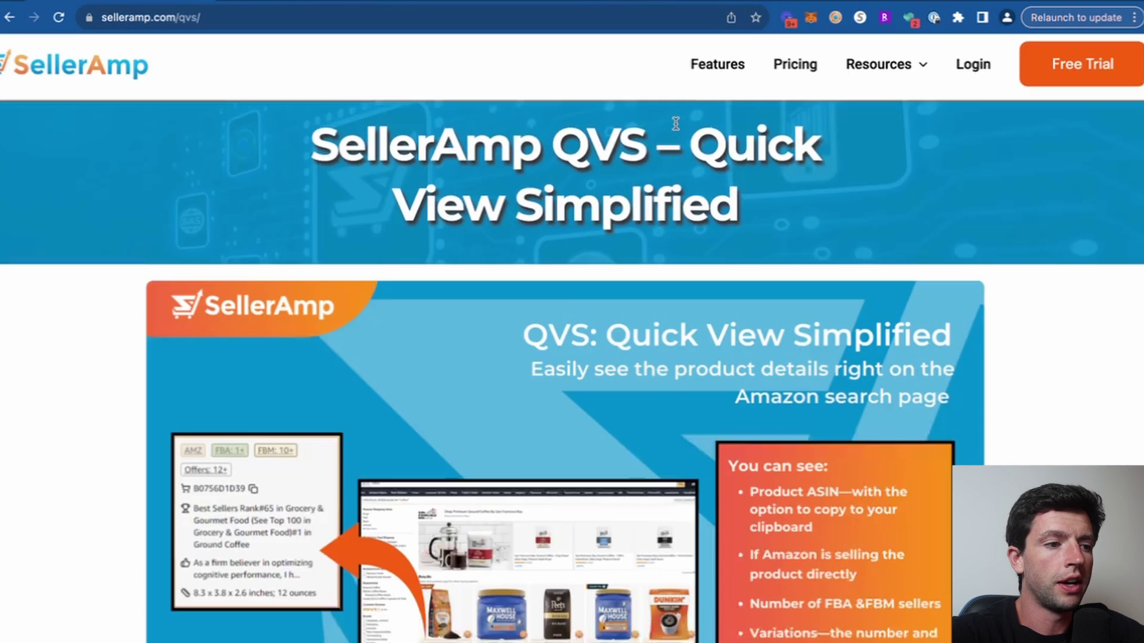
pyautogui.scroll(-3, 722, 255)
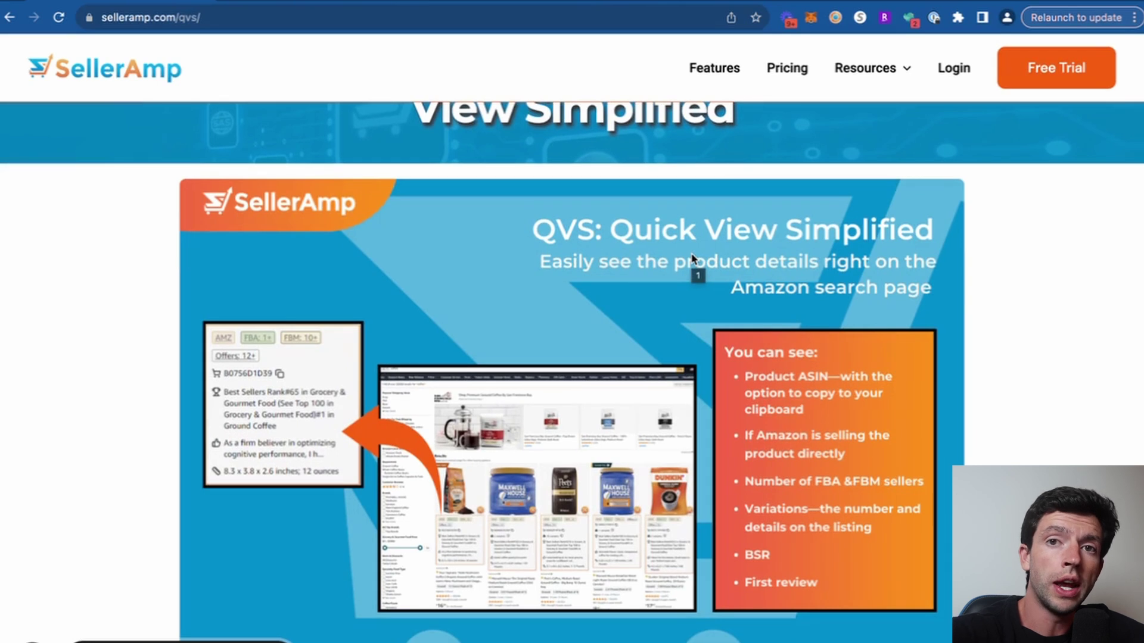
pyautogui.scroll(-2, 691, 258)
pyautogui.scroll(5, 181, 326)
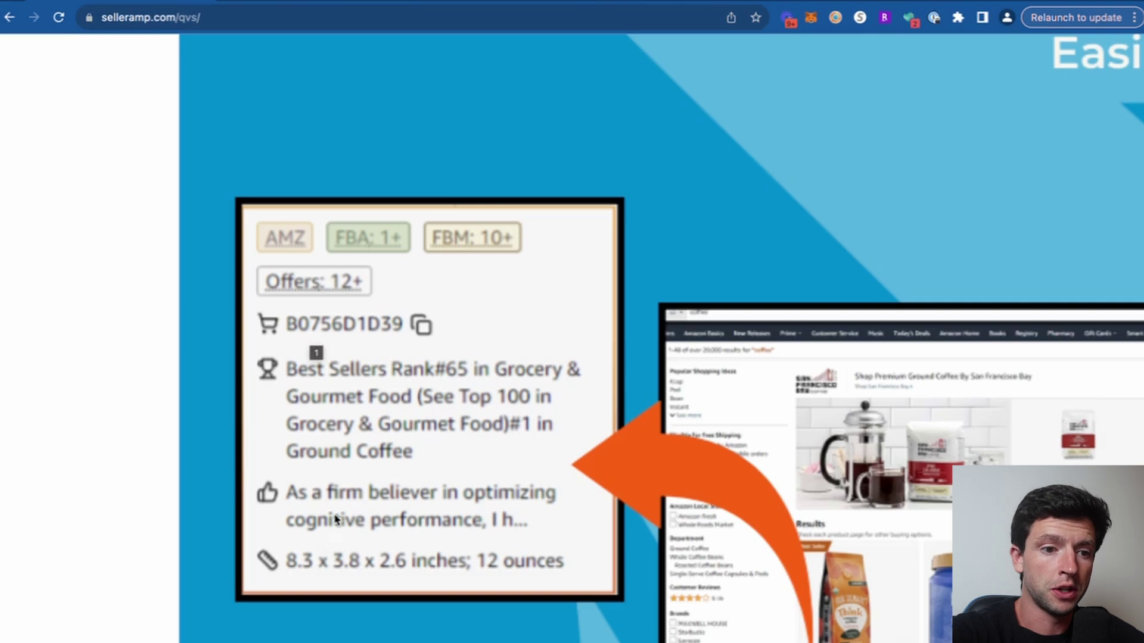
pyautogui.scroll(-5, 331, 533)
pyautogui.scroll(-2, 332, 524)
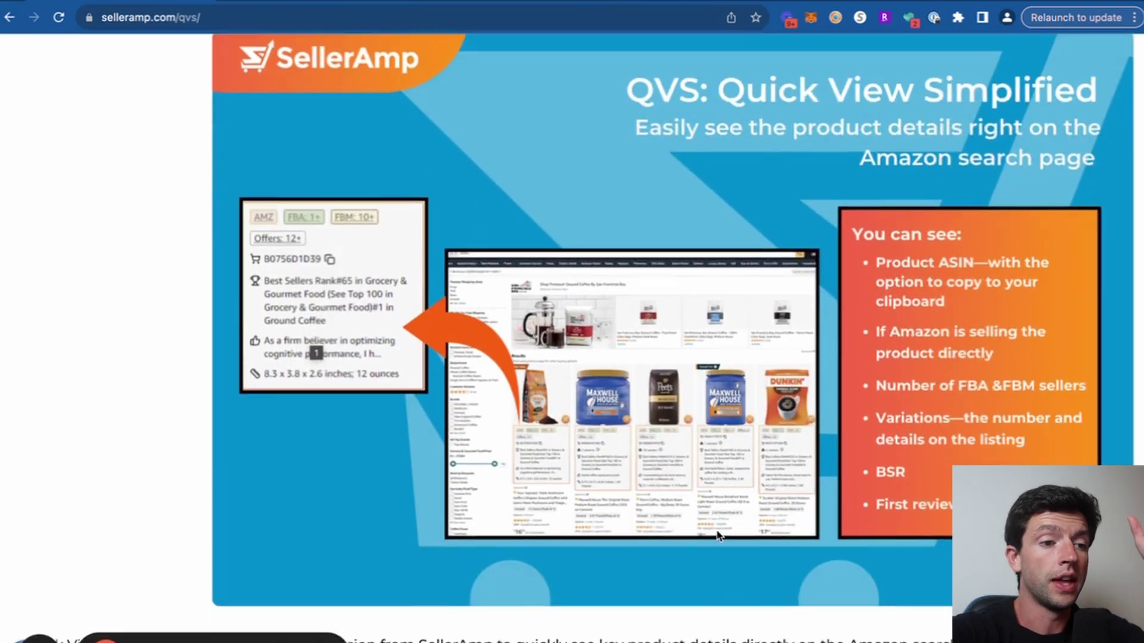
pyautogui.scroll(5, 715, 531)
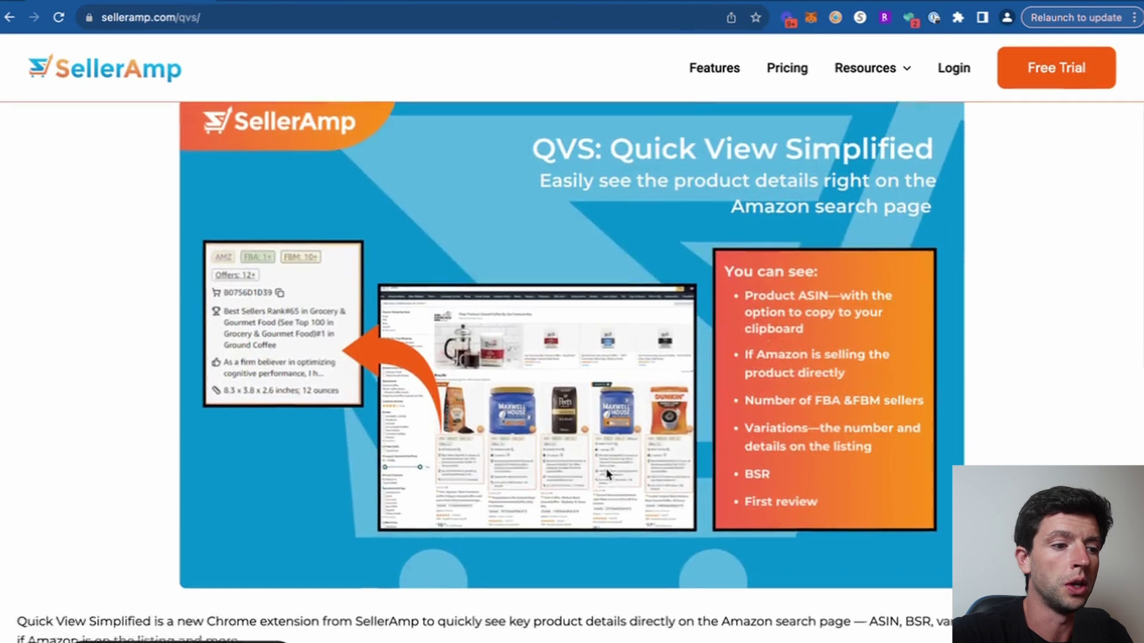
pyautogui.scroll(-8, 606, 473)
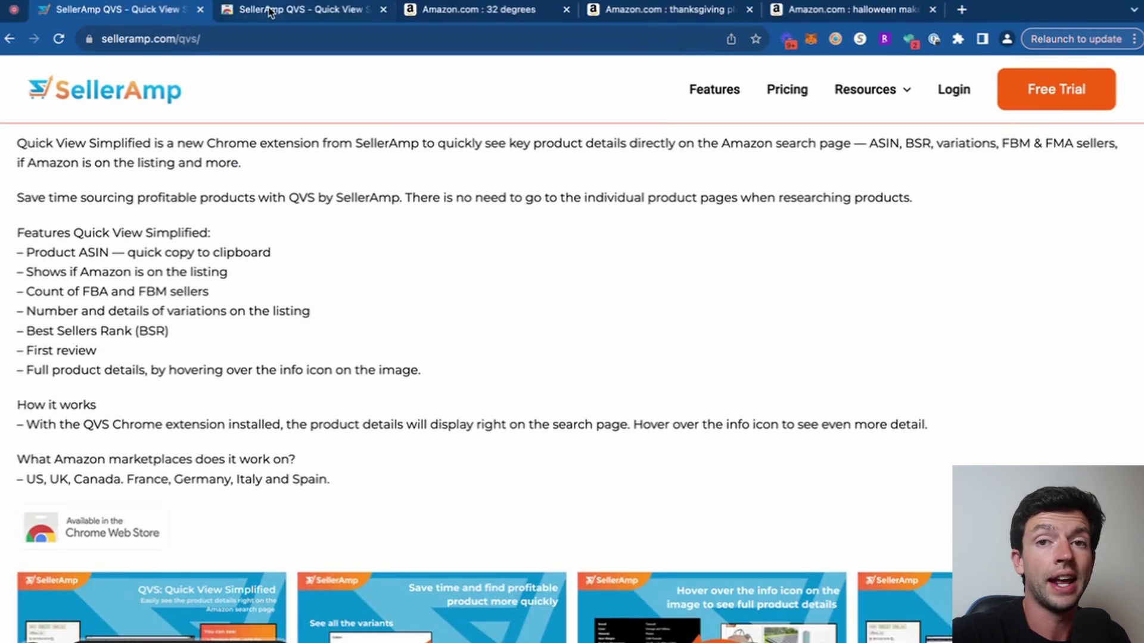
# Switch to the SellerAmp QVS Chrome Web Store tab
pyautogui.click(270, 11)
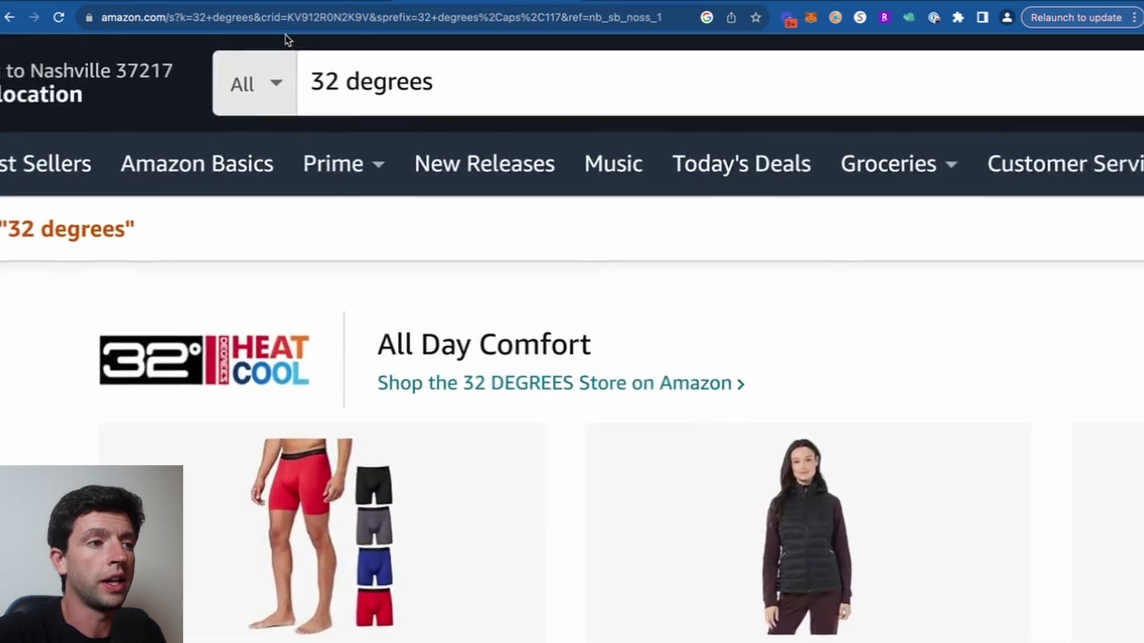
# Scroll through the 32 degrees results, reviewing each QVS panel's FBA/FBM counts, ASIN, variants and BSR
pyautogui.scroll(-5, 288, 40)
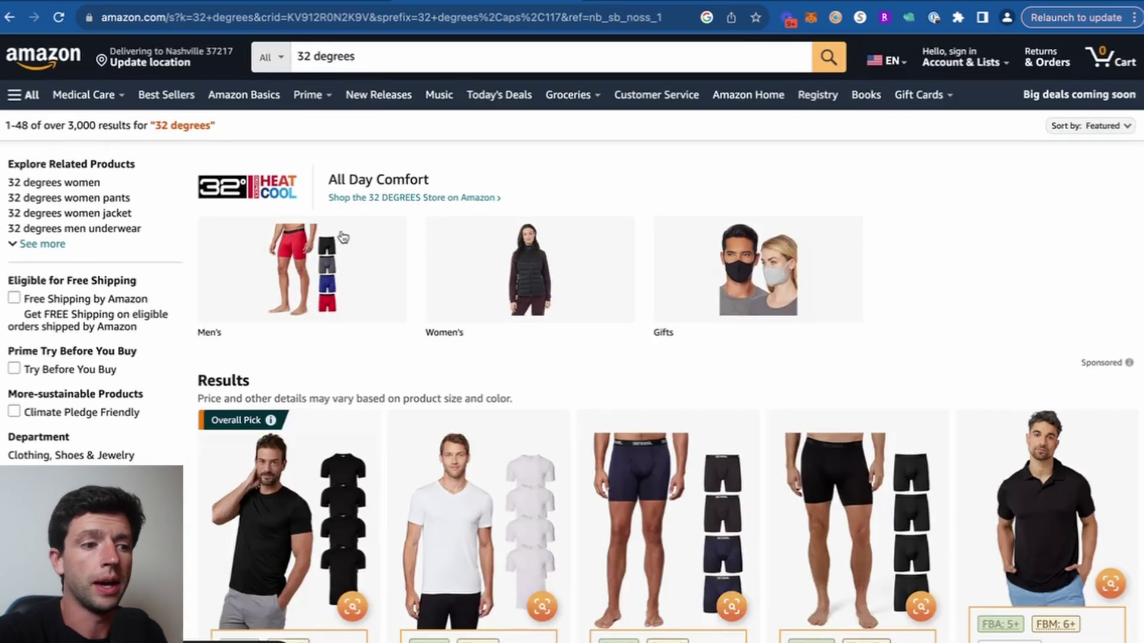
pyautogui.scroll(-7, 342, 237)
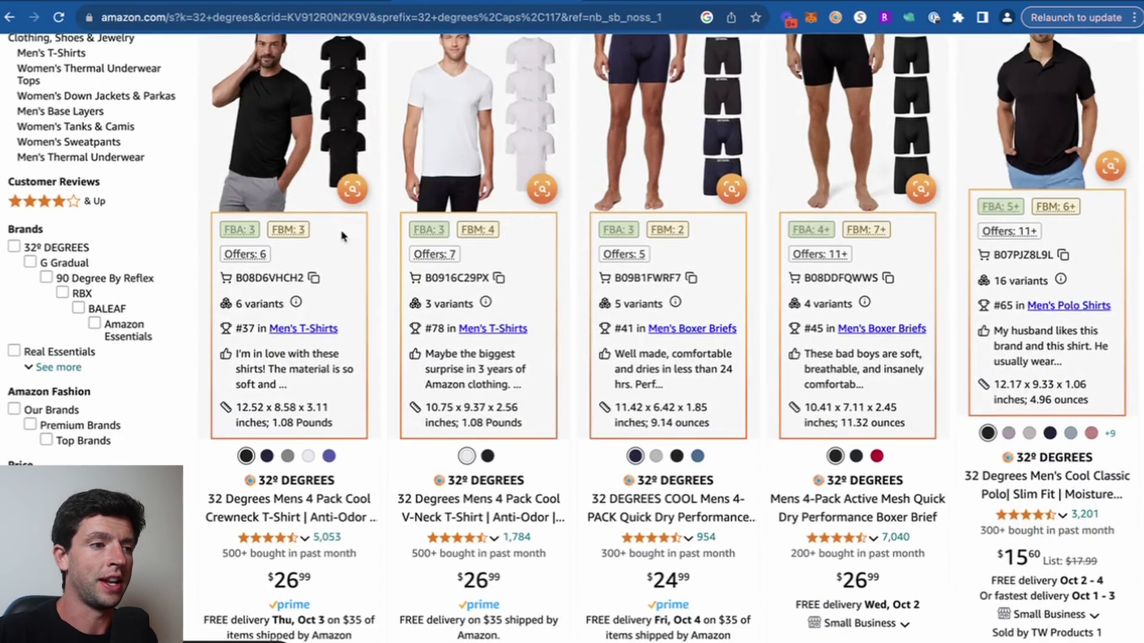
pyautogui.scroll(3, 226, 246)
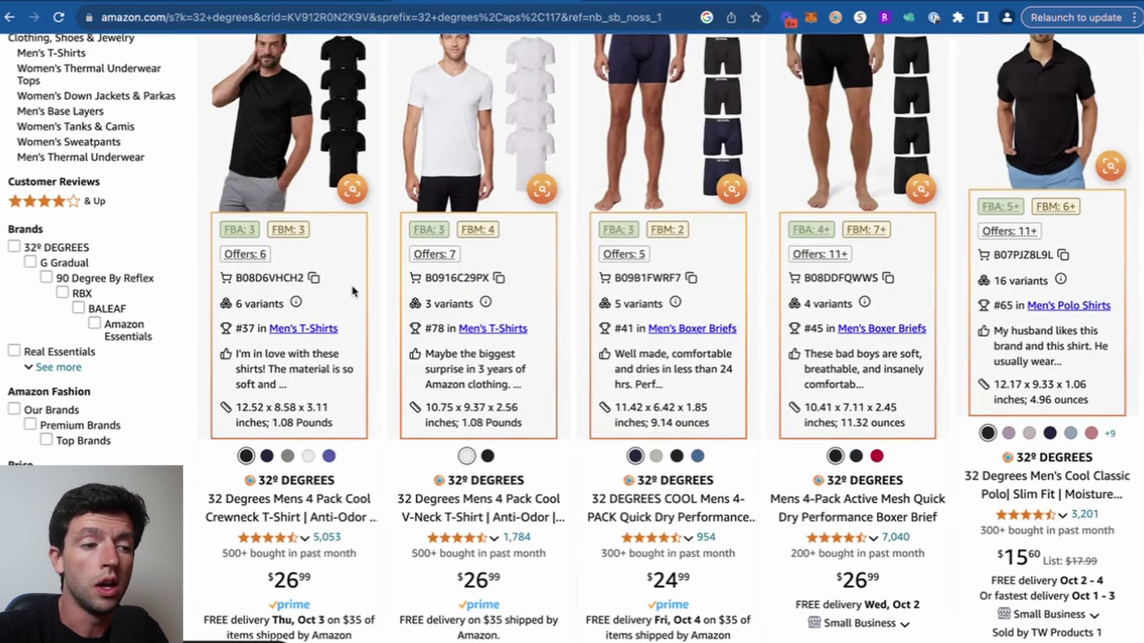
pyautogui.scroll(-1, 353, 291)
pyautogui.scroll(-8, 962, 259)
pyautogui.scroll(-15, 962, 259)
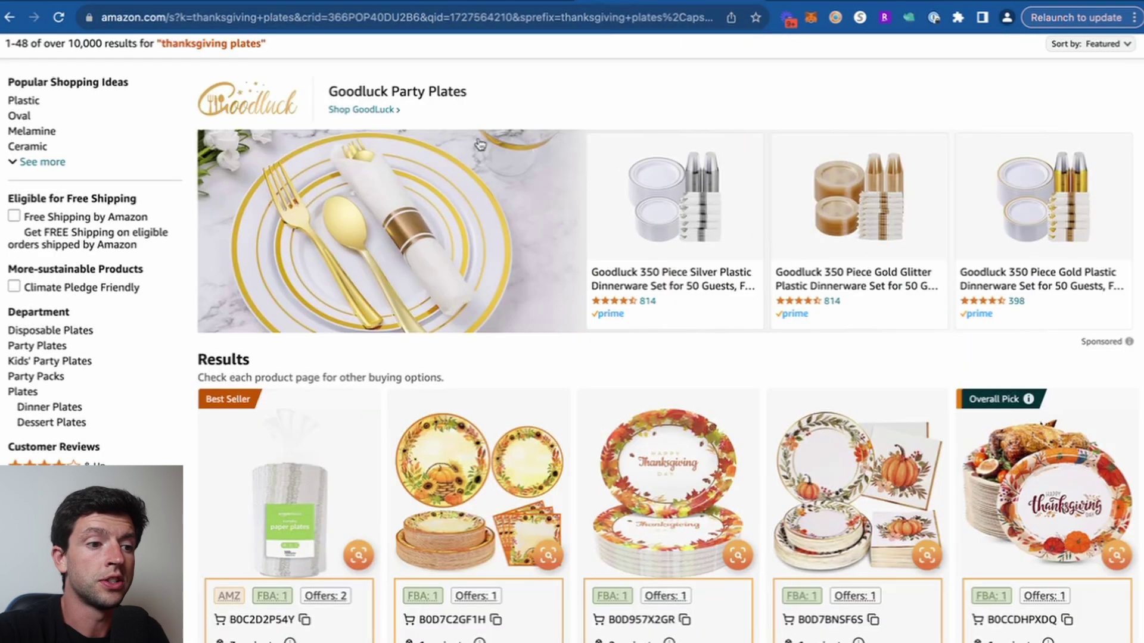
pyautogui.scroll(2, 480, 144)
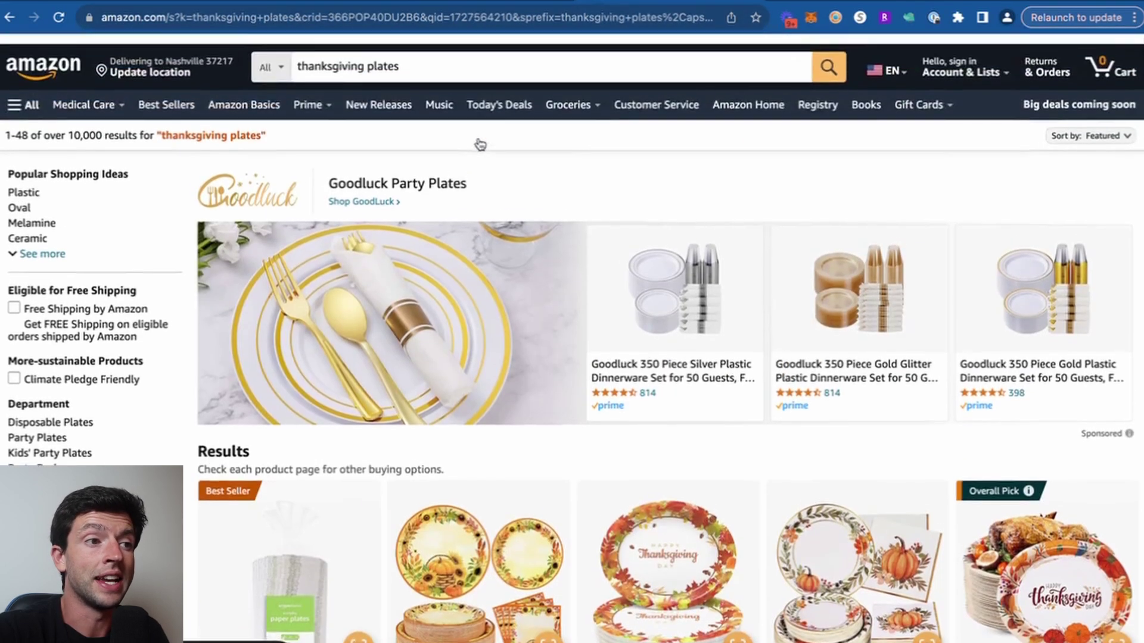
pyautogui.scroll(-1, 480, 145)
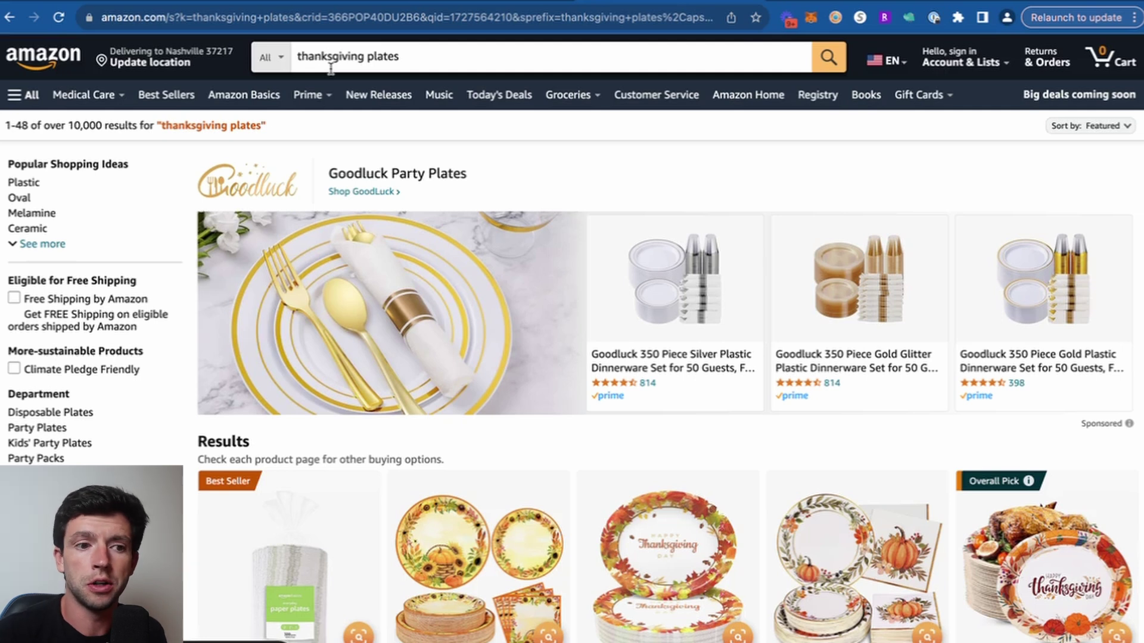
pyautogui.scroll(-6, 351, 179)
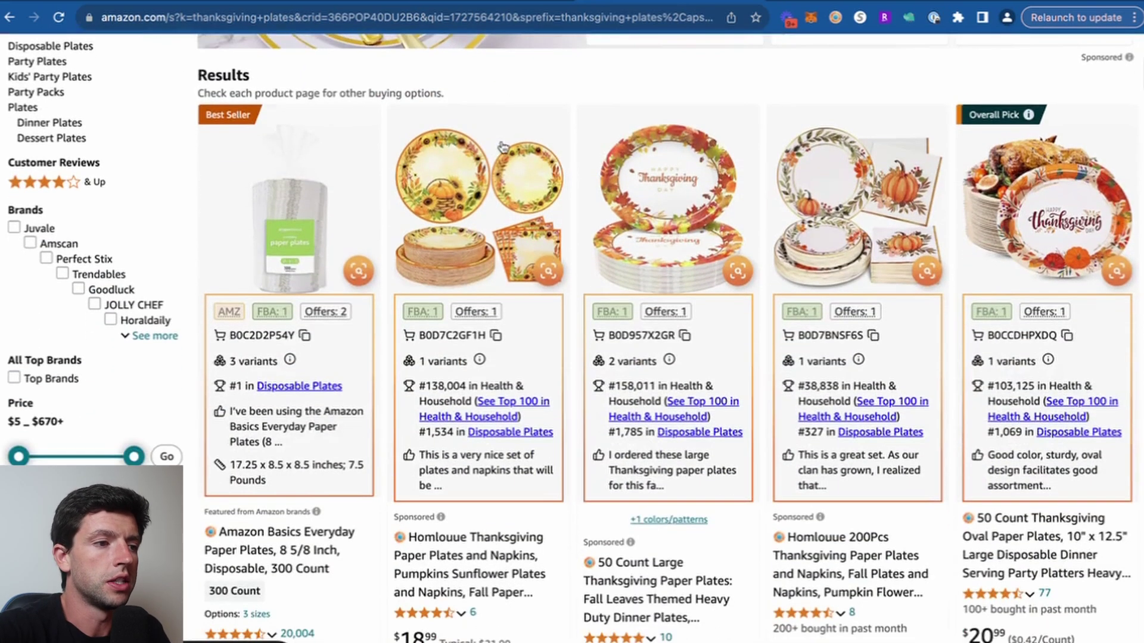
pyautogui.press('super+plus')
pyautogui.press('super+plus')
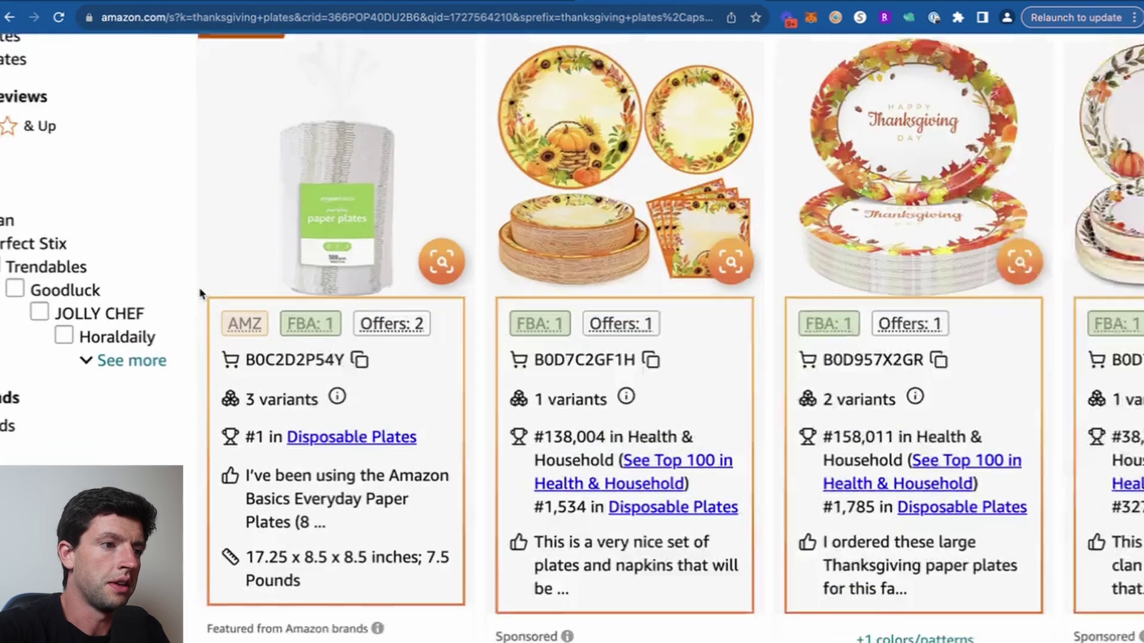
pyautogui.press('super+plus')
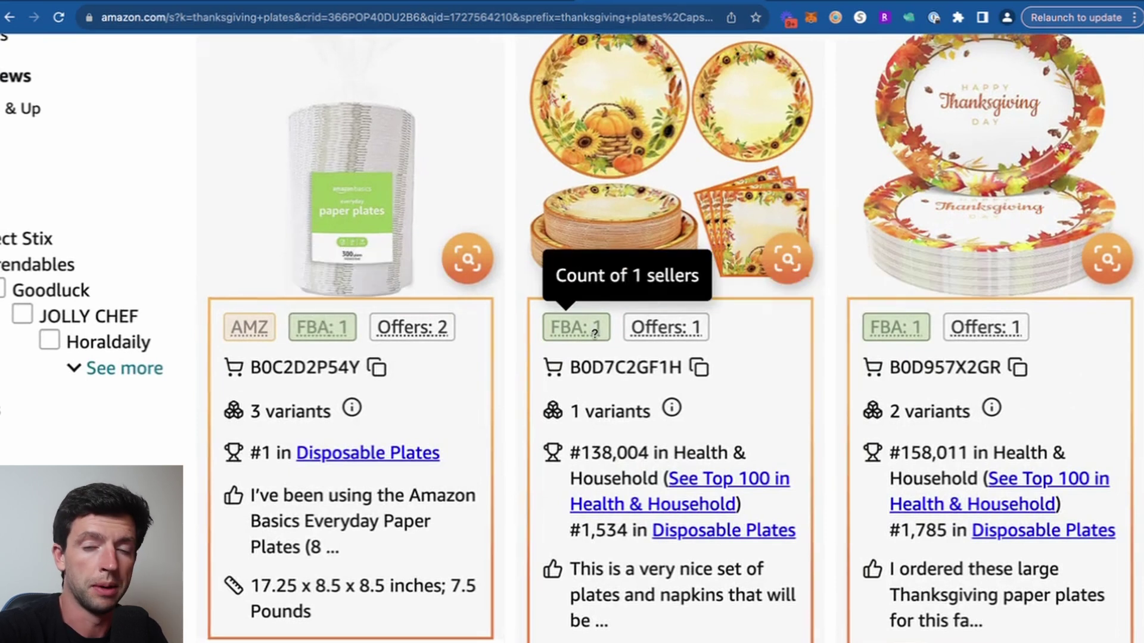
pyautogui.press('super+minus')
pyautogui.press('super+minus')
pyautogui.press('super+minus')
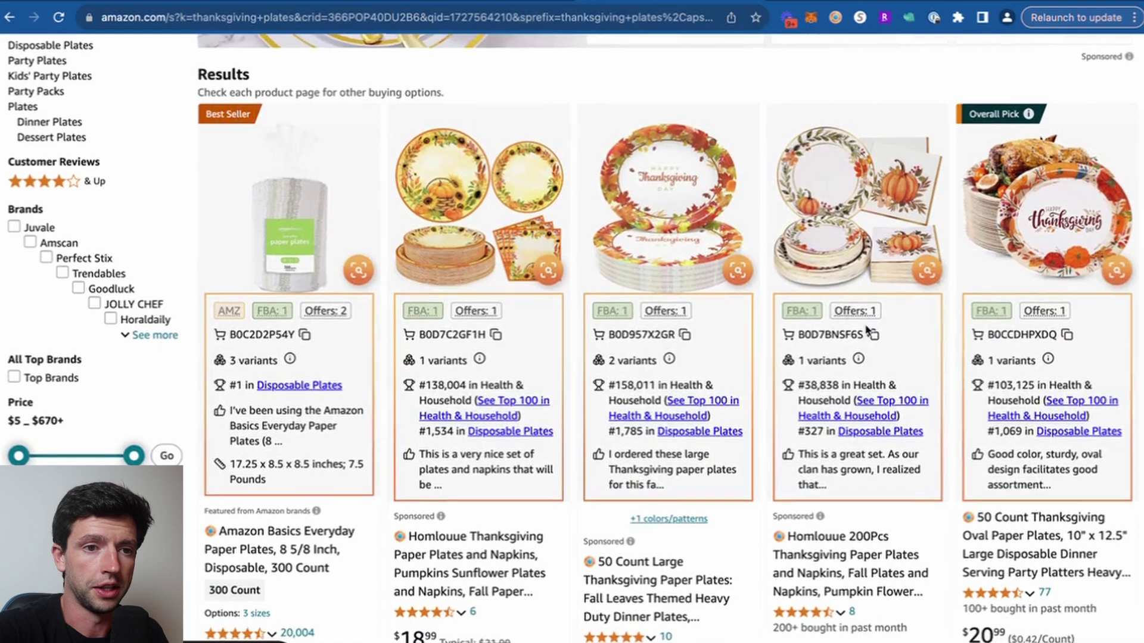
pyautogui.scroll(-8, 866, 325)
pyautogui.scroll(-5, 865, 325)
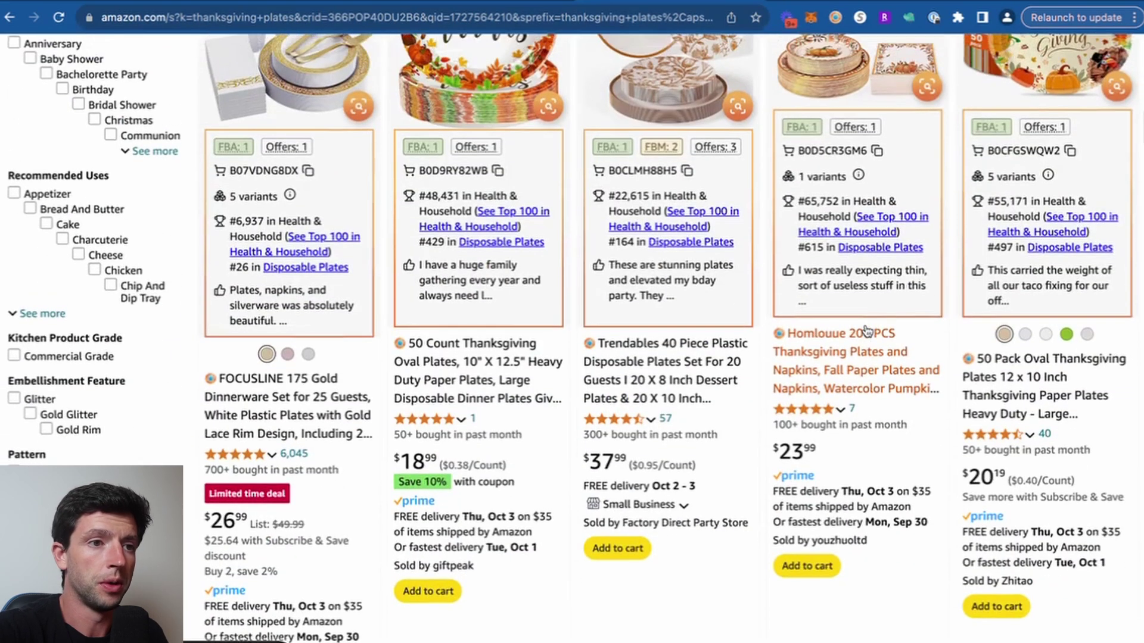
pyautogui.press('super+plus')
pyautogui.press('super+plus')
pyautogui.press('super+plus')
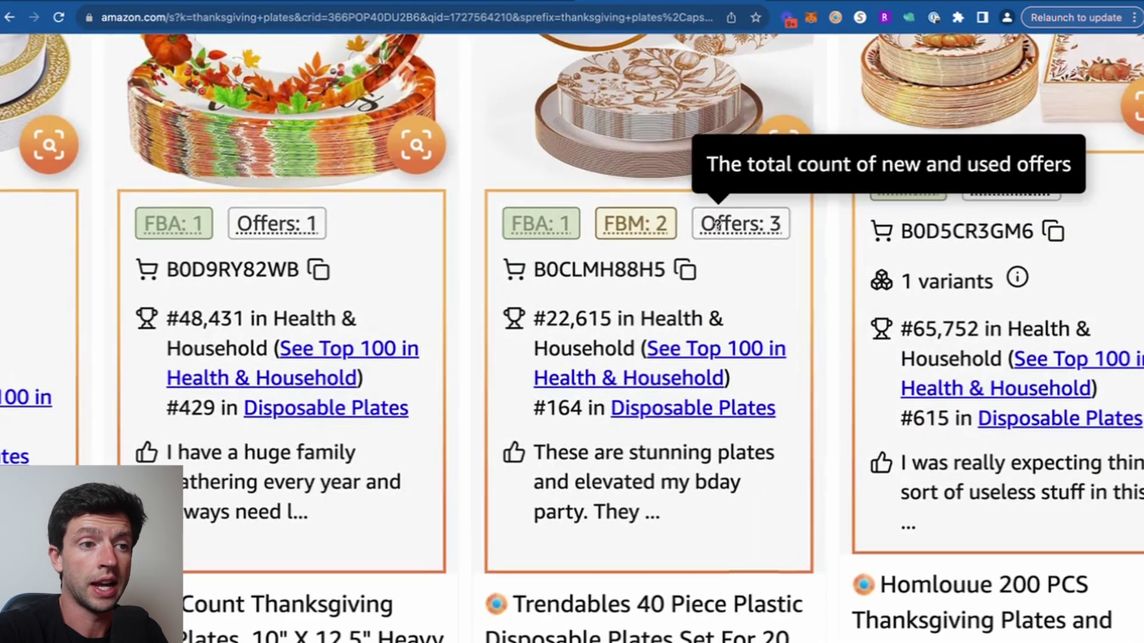
pyautogui.moveTo(671, 223)
pyautogui.press('super+minus')
pyautogui.press('super+minus')
pyautogui.press('super+minus')
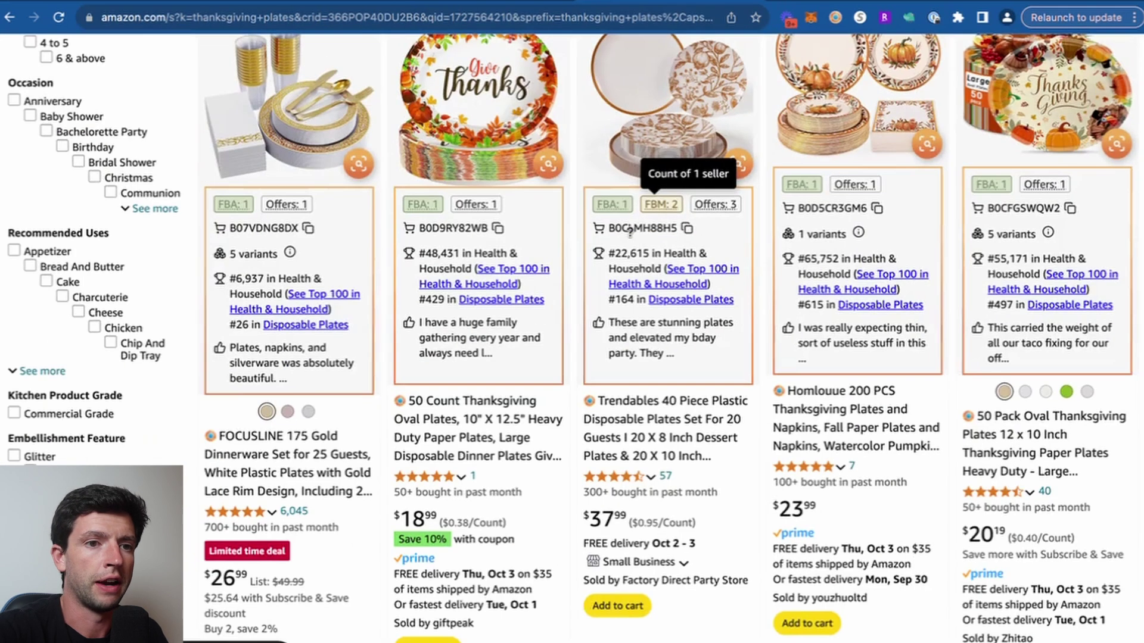
pyautogui.moveTo(628, 199)
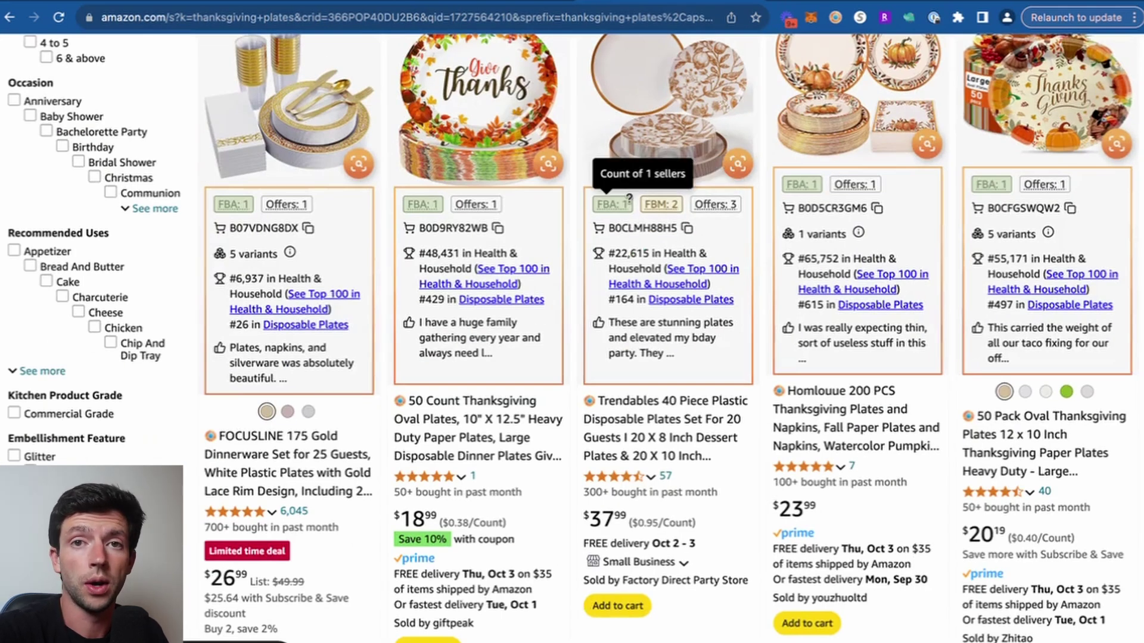
pyautogui.scroll(-10, 633, 272)
pyautogui.scroll(-7, 633, 272)
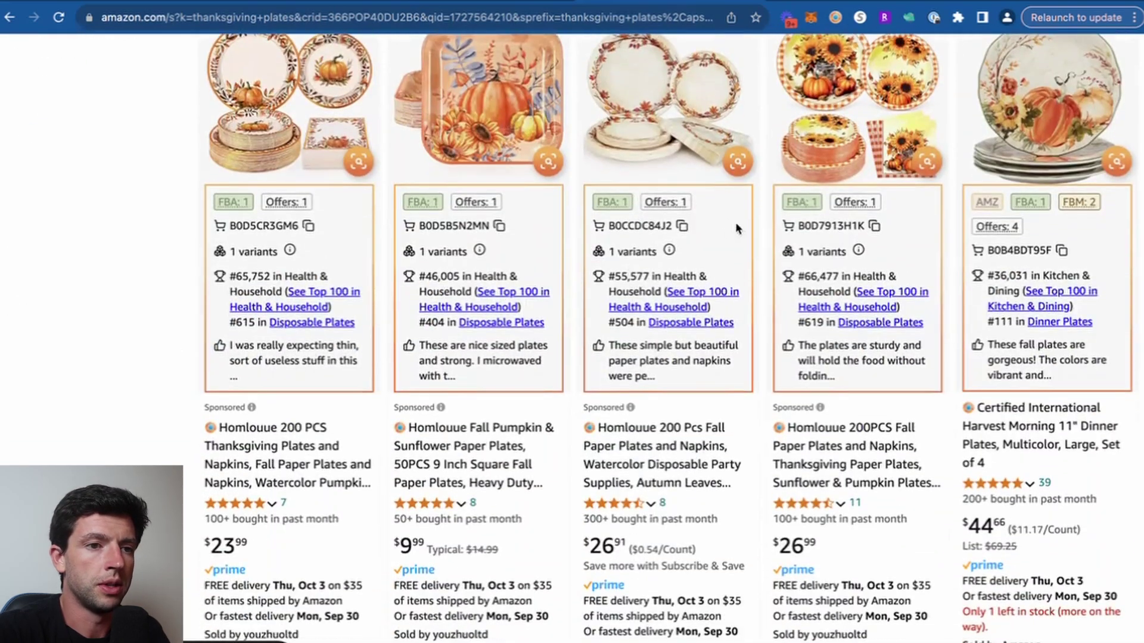
pyautogui.scroll(3, 1117, 184)
pyautogui.scroll(-3, 1117, 185)
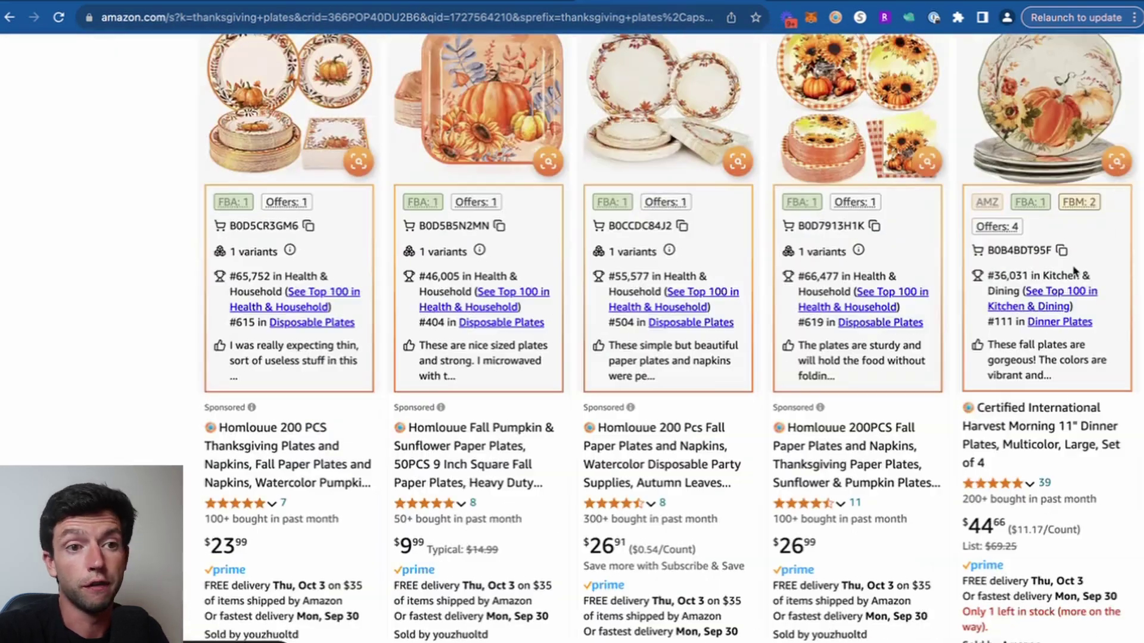
pyautogui.scroll(-20, 1074, 271)
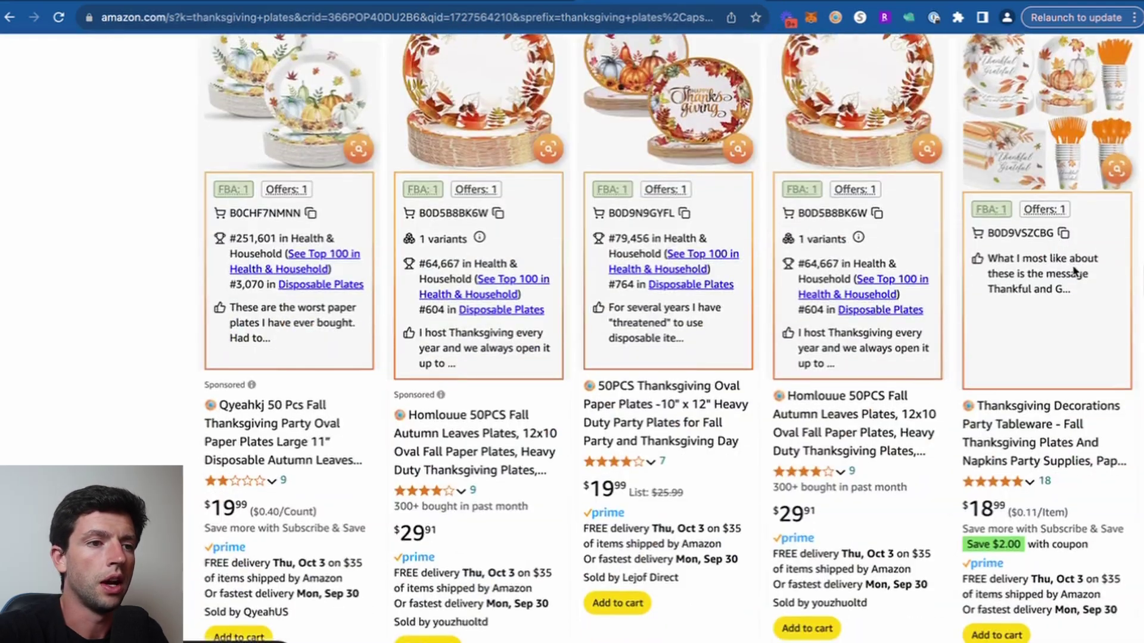
pyautogui.scroll(-10, 1074, 271)
pyautogui.scroll(-7, 796, 258)
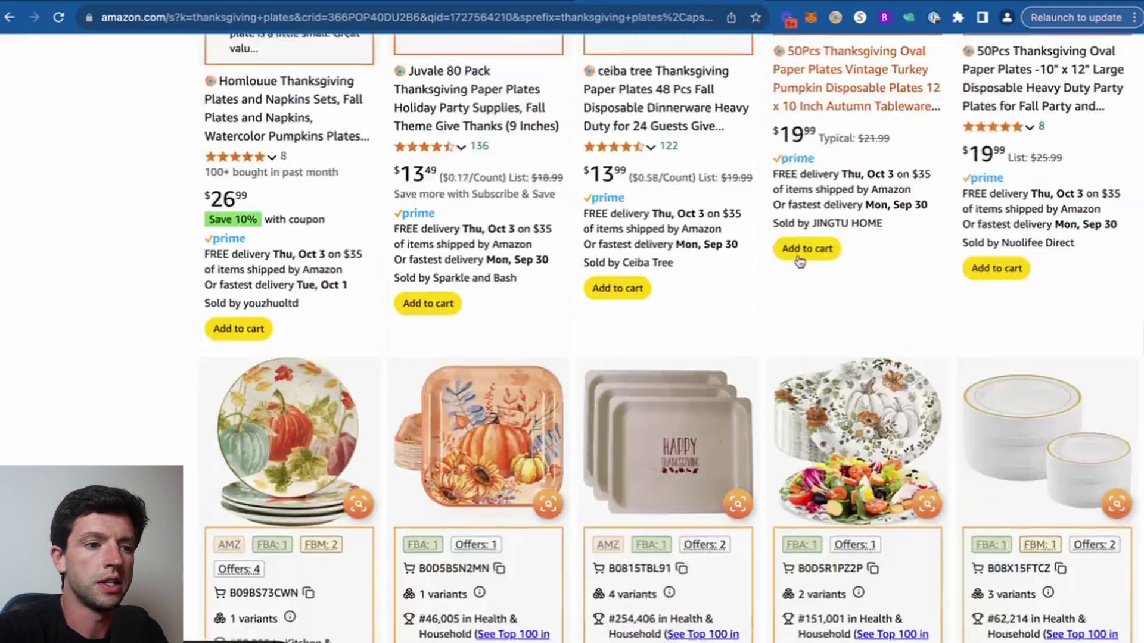
pyautogui.scroll(-1, 798, 260)
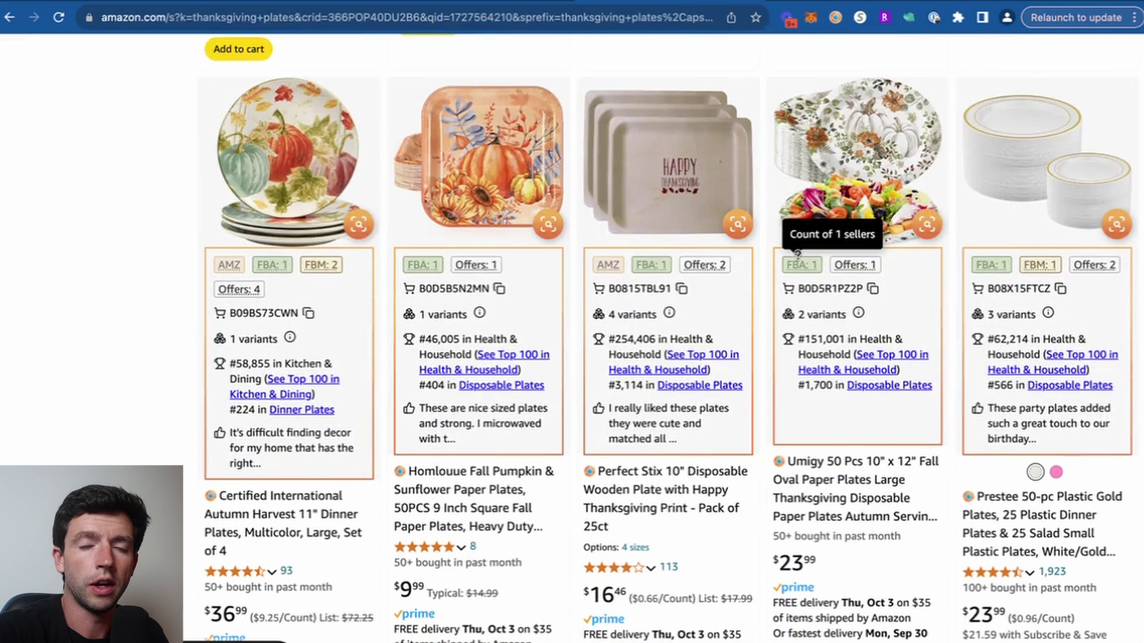
pyautogui.scroll(20, 796, 253)
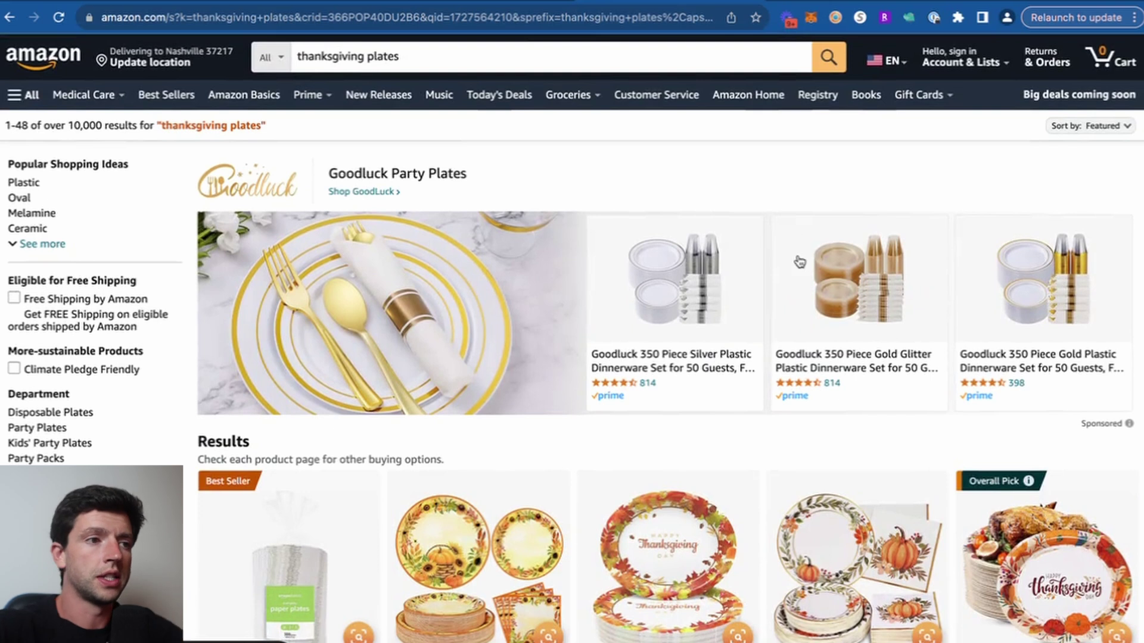
# Replace the thanksgiving plates search with 'nike black sportswear hoodie' and run it
pyautogui.moveTo(450, 69); pyautogui.dragTo(296, 59)
pyautogui.write('nike bla')
pyautogui.write('ic spor')
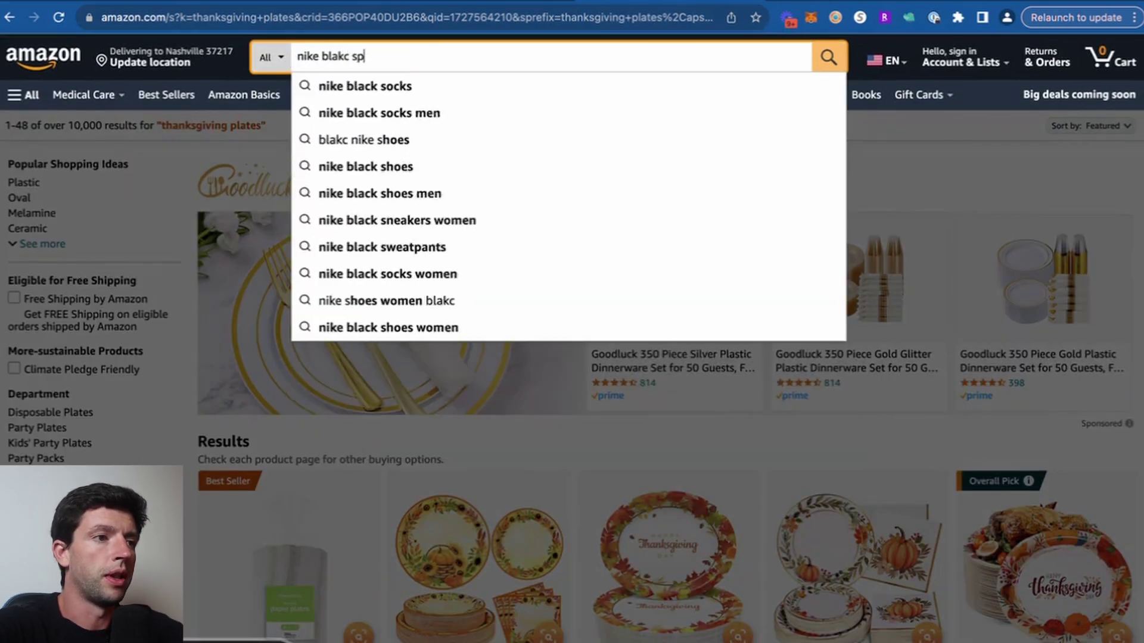
pyautogui.press('BackSpace')
pyautogui.press('BackSpace')
pyautogui.press('BackSpace')
pyautogui.press('BackSpace')
pyautogui.press('BackSpace')
pyautogui.press('BackSpace')
pyautogui.press('BackSpace')
pyautogui.write('ck sportswear hoodie')
pyautogui.press('Return')
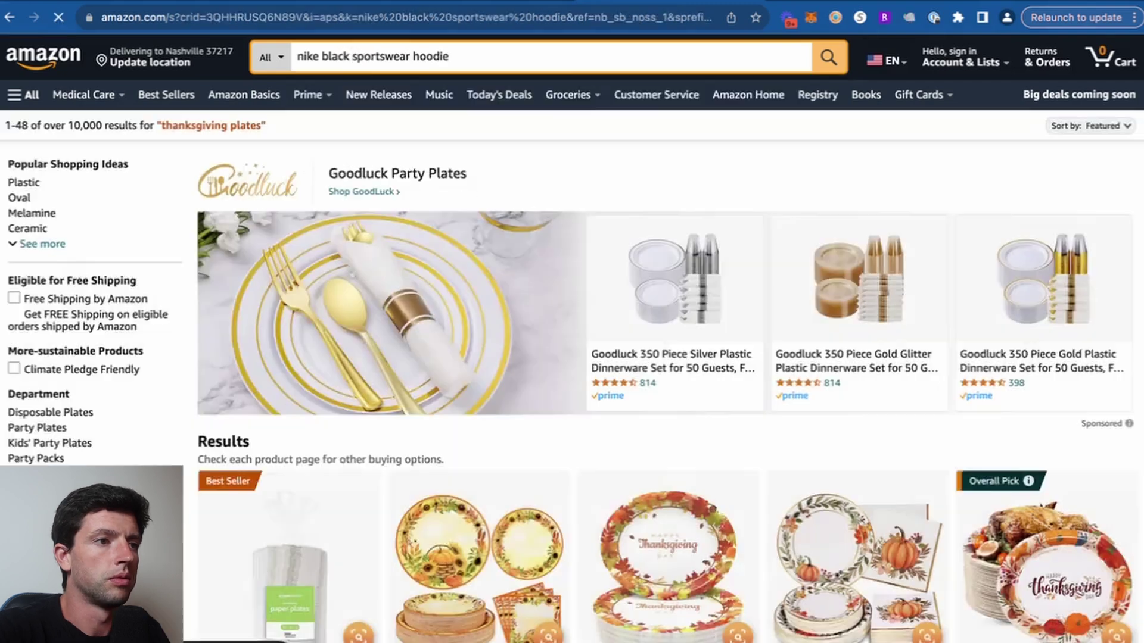
# Scroll through the hoodie results, reviewing the QVS seller counts and details under each listing
pyautogui.scroll(-3, 370, 341)
pyautogui.scroll(-2, 453, 309)
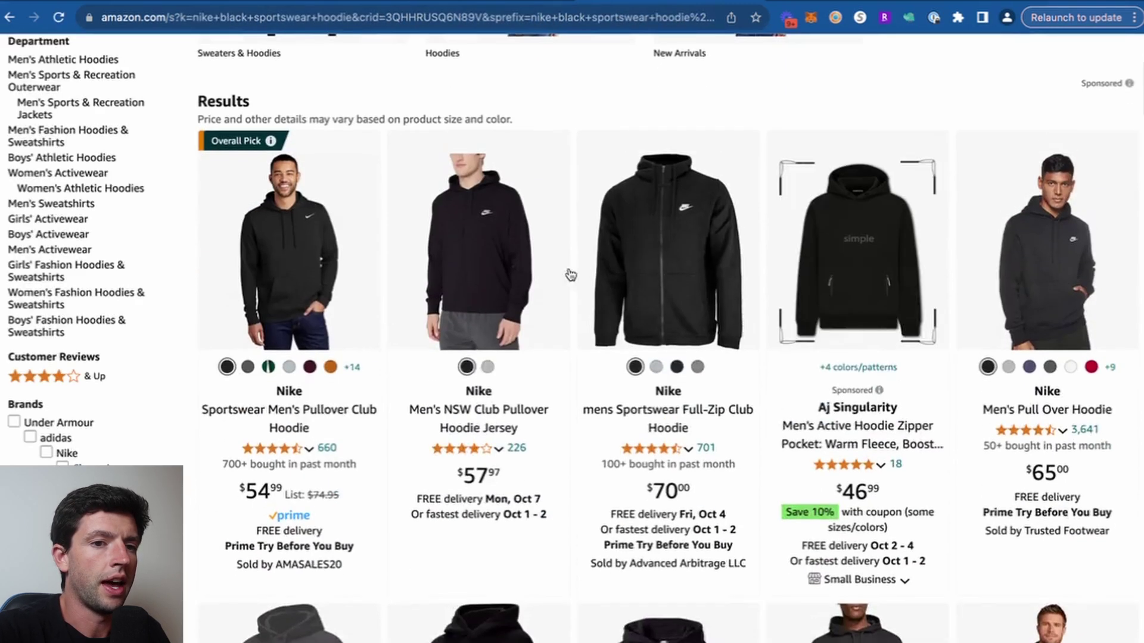
pyautogui.scroll(-1, 1001, 272)
pyautogui.scroll(-10, 943, 272)
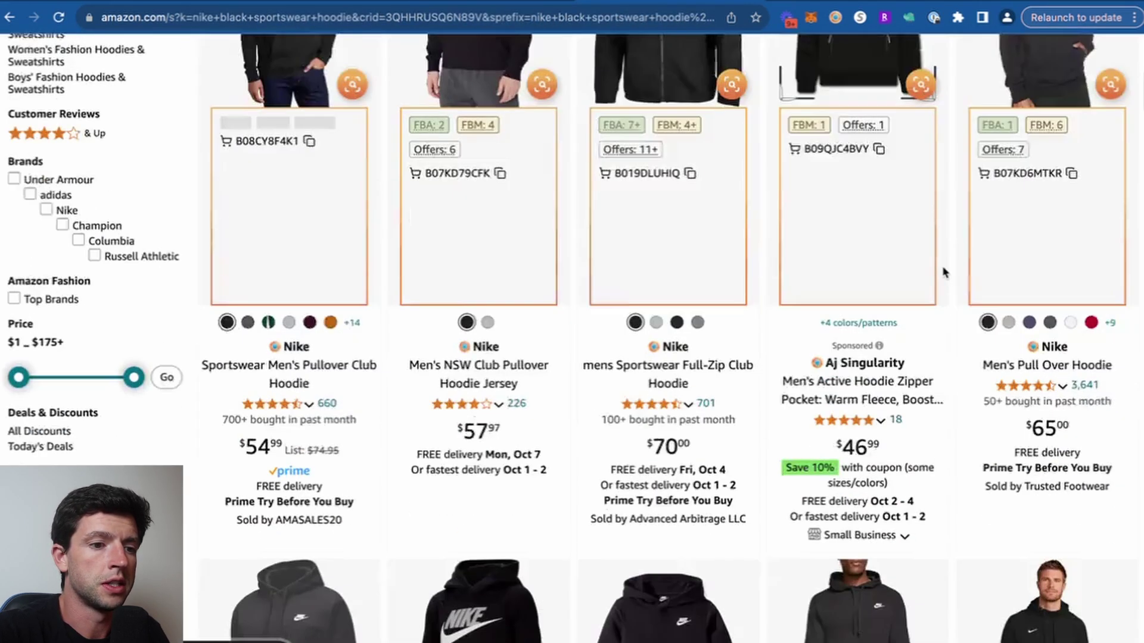
pyautogui.scroll(7, 943, 272)
pyautogui.scroll(2, 943, 273)
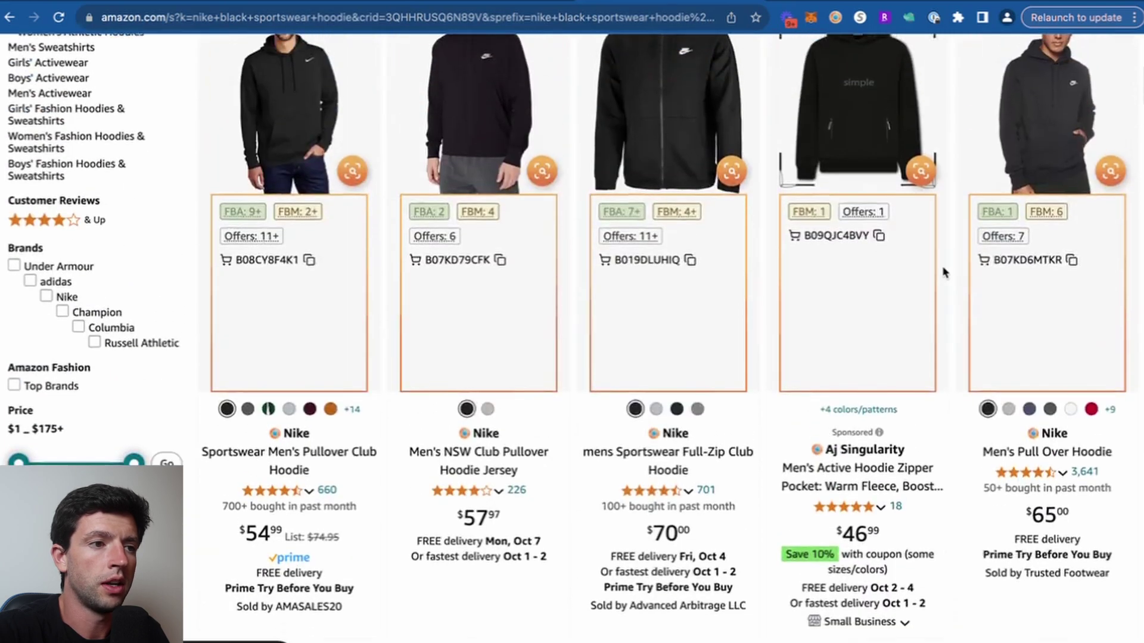
pyautogui.scroll(5, 383, 90)
pyautogui.scroll(-5, 384, 91)
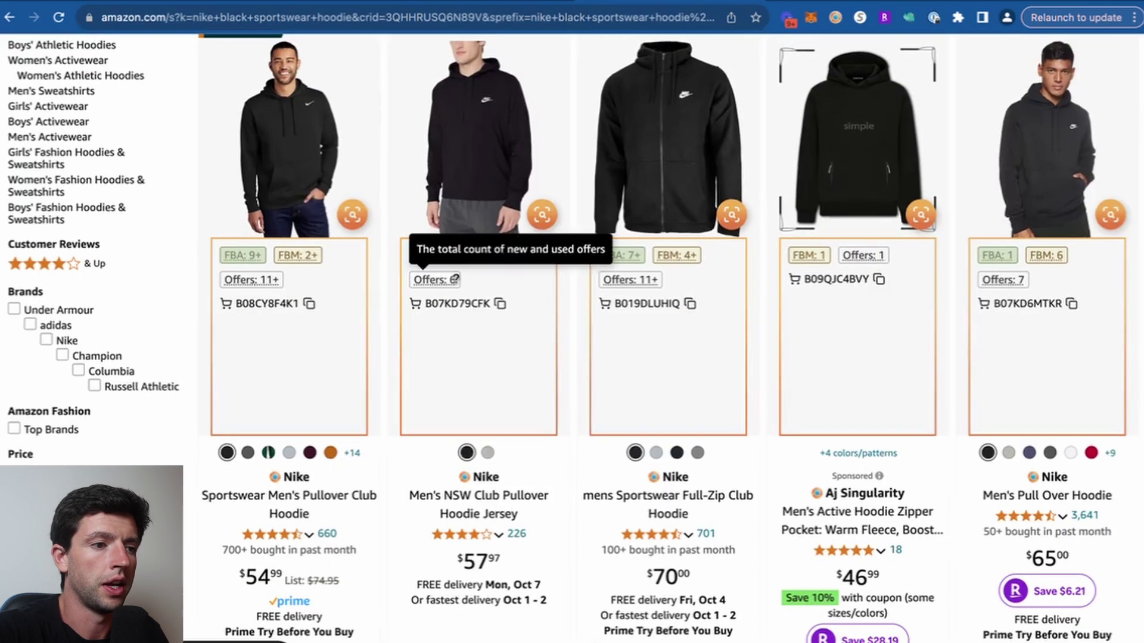
pyautogui.scroll(-3, 431, 300)
pyautogui.scroll(-7, 432, 300)
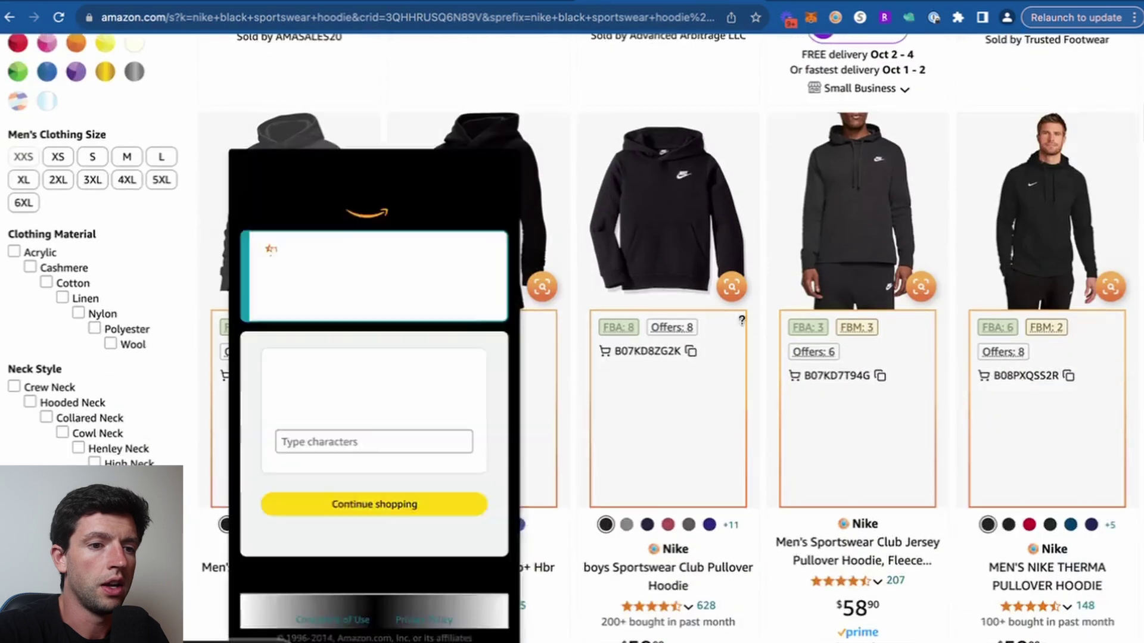
pyautogui.scroll(13, 878, 388)
pyautogui.scroll(3, 878, 388)
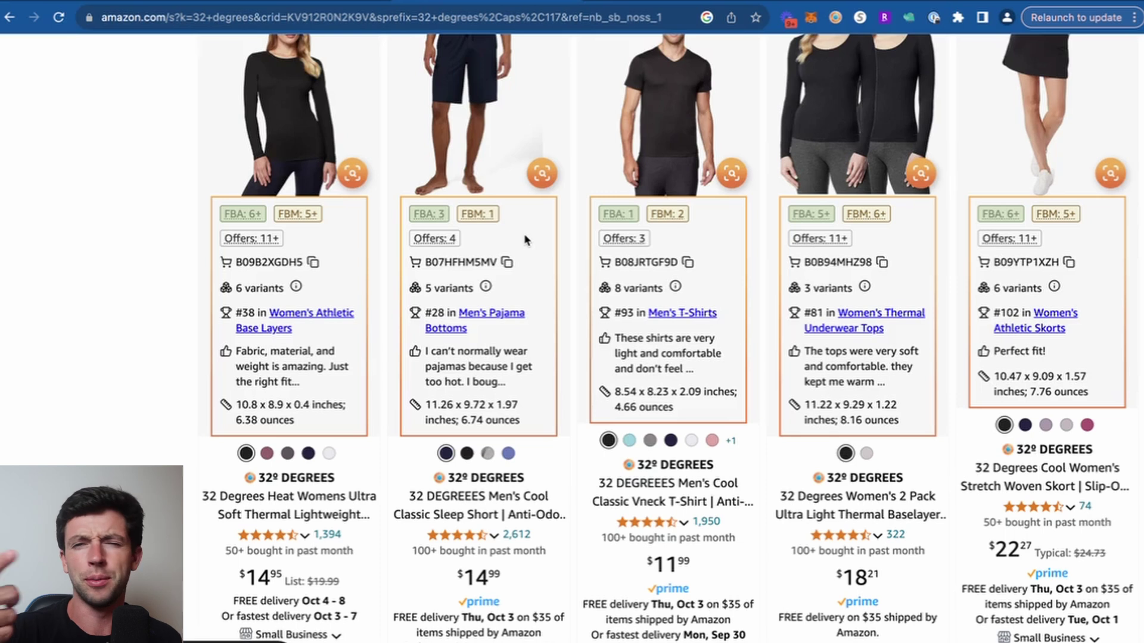
# Copy the Kohl's Cuddl Duds Softwear Stretch Long Sleeve Layering Top title and search Amazon for it
pyautogui.hotkey('ctrl', 'Left')
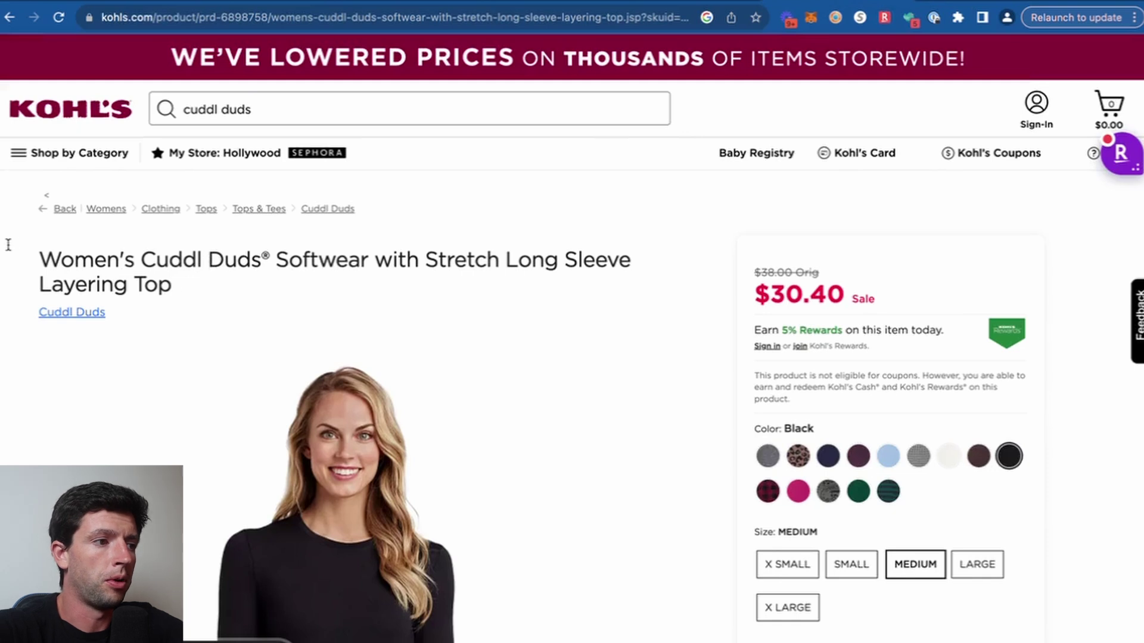
pyautogui.tripleClick(40, 459)
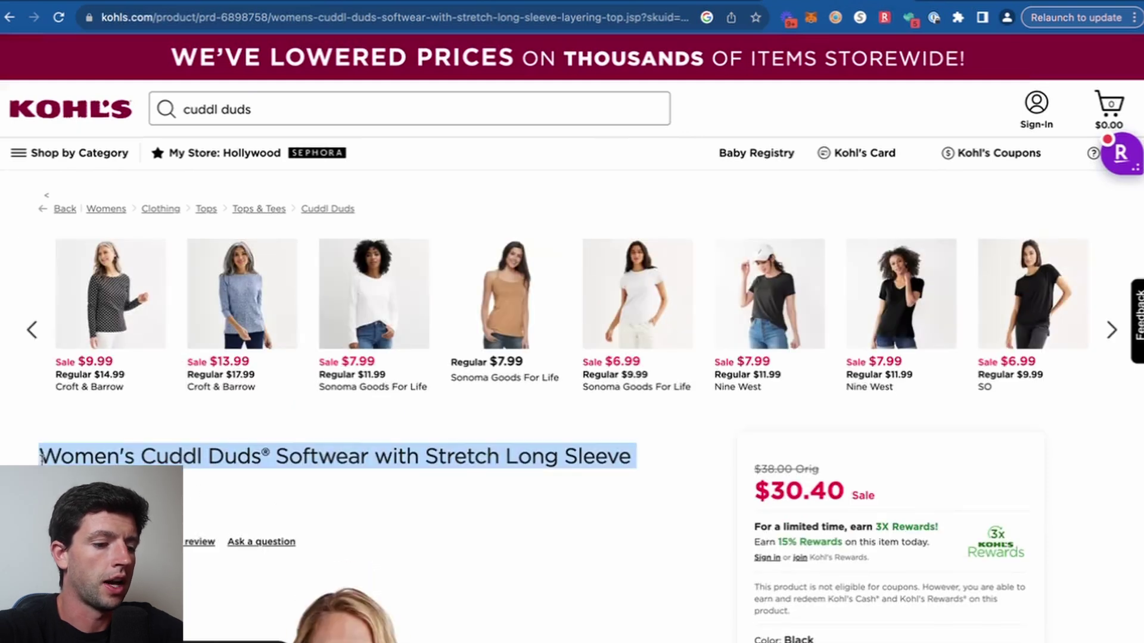
pyautogui.press('super+c')
pyautogui.hotkey('ctrl', 'Tab')
pyautogui.click(562, 67)
pyautogui.press('super+v')
pyautogui.press('Return')
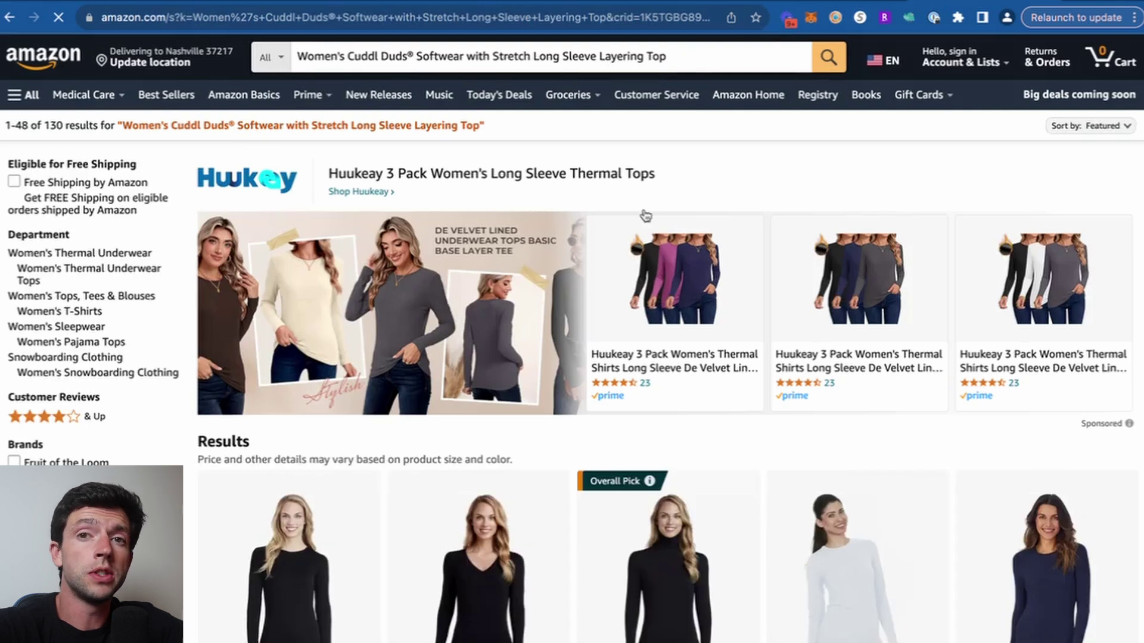
pyautogui.scroll(-3, 645, 216)
pyautogui.scroll(-4, 645, 215)
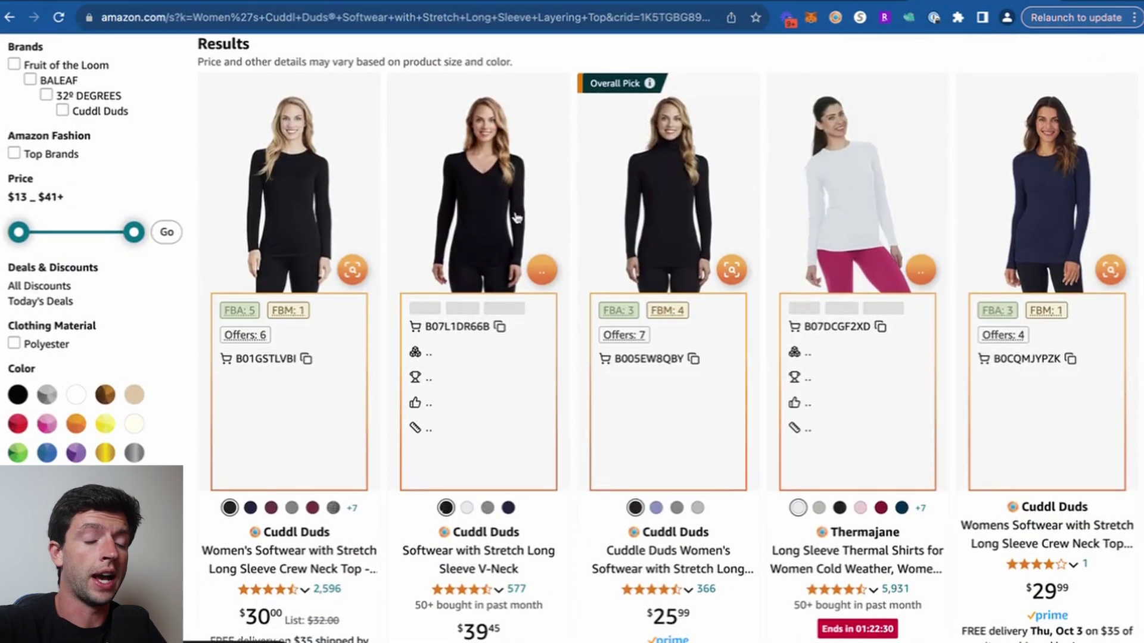